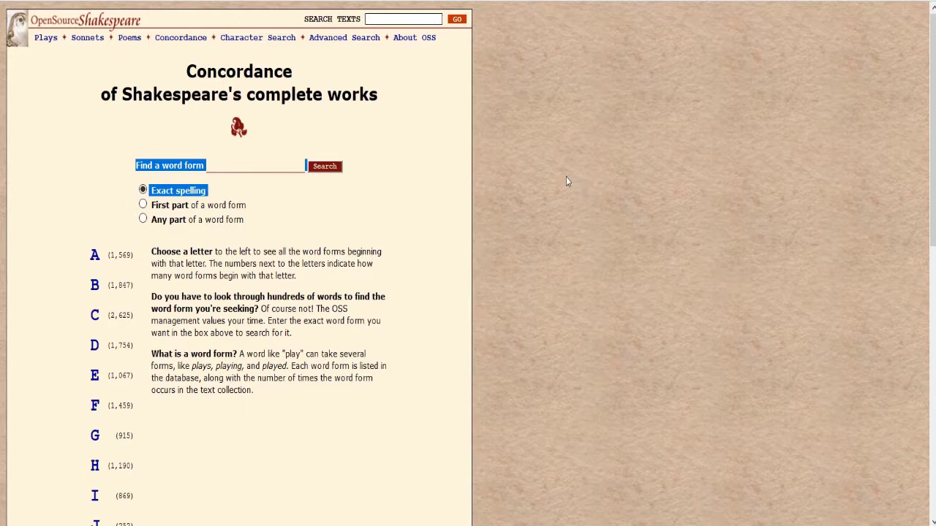
Step: Try the exact, first-part and any-part matching options, ending on 'Any part of a word form'
{"action": "left_click", "coordinate": [184, 156]}
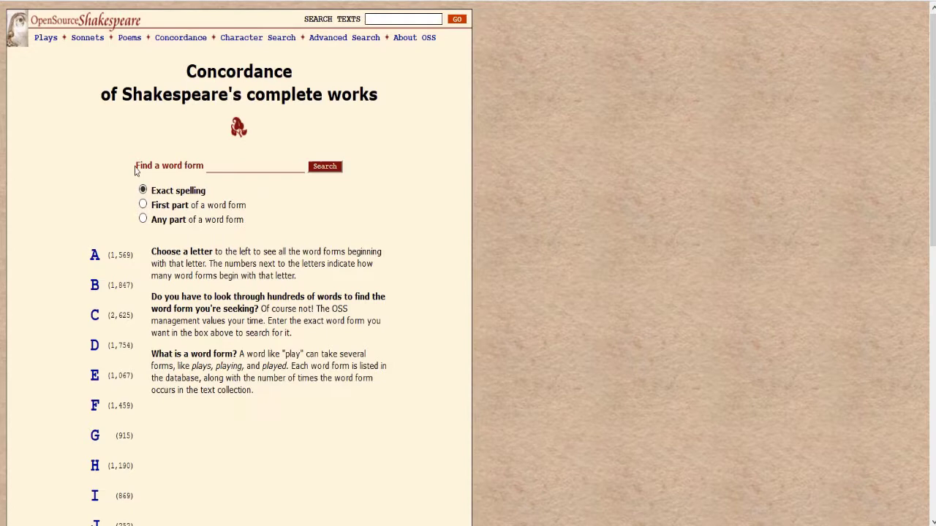
{"action": "left_click_drag", "start_coordinate": [141, 166], "coordinate": [378, 171]}
{"action": "left_click", "coordinate": [300, 225]}
{"action": "left_click", "coordinate": [143, 205]}
{"action": "left_click", "coordinate": [142, 221]}
{"action": "left_click", "coordinate": [144, 205]}
{"action": "left_click", "coordinate": [143, 219]}
{"action": "left_click", "coordinate": [143, 191]}
{"action": "left_click", "coordinate": [144, 205]}
{"action": "left_click", "coordinate": [143, 219]}
Step: Scroll through the letter counts from A (1,569) to Z (16)
{"action": "scroll", "coordinate": [179, 294], "scroll_direction": "down", "scroll_amount": 2}
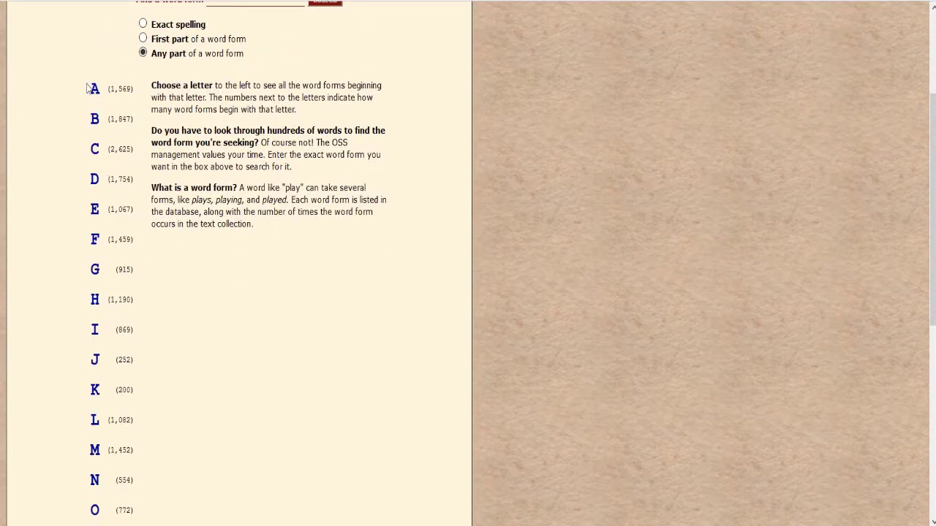
{"action": "scroll", "coordinate": [94, 278], "scroll_direction": "down", "scroll_amount": 2}
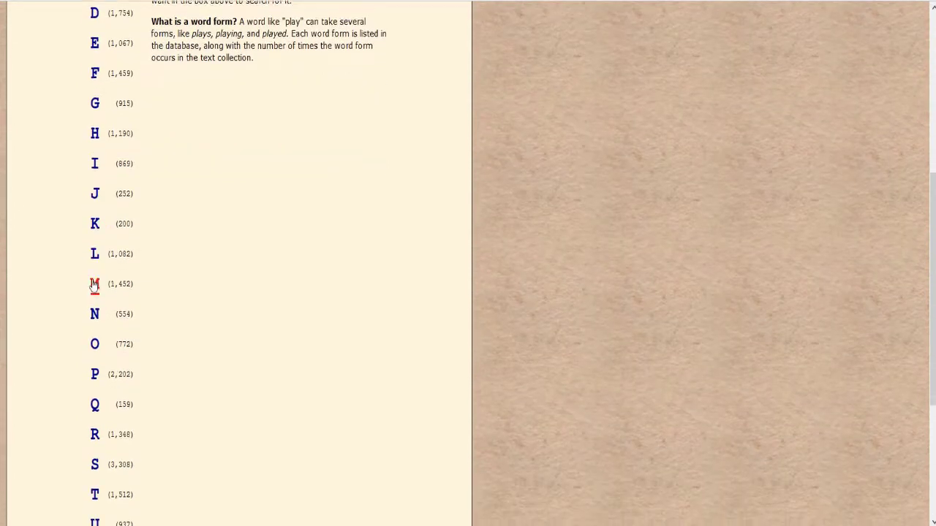
{"action": "scroll", "coordinate": [95, 285], "scroll_direction": "down", "scroll_amount": 3}
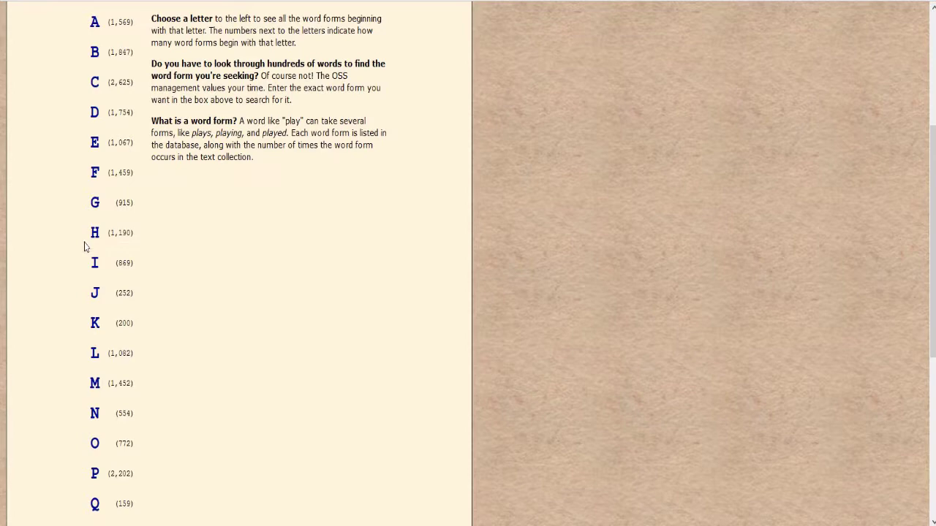
{"action": "scroll", "coordinate": [95, 241], "scroll_direction": "up", "scroll_amount": 2}
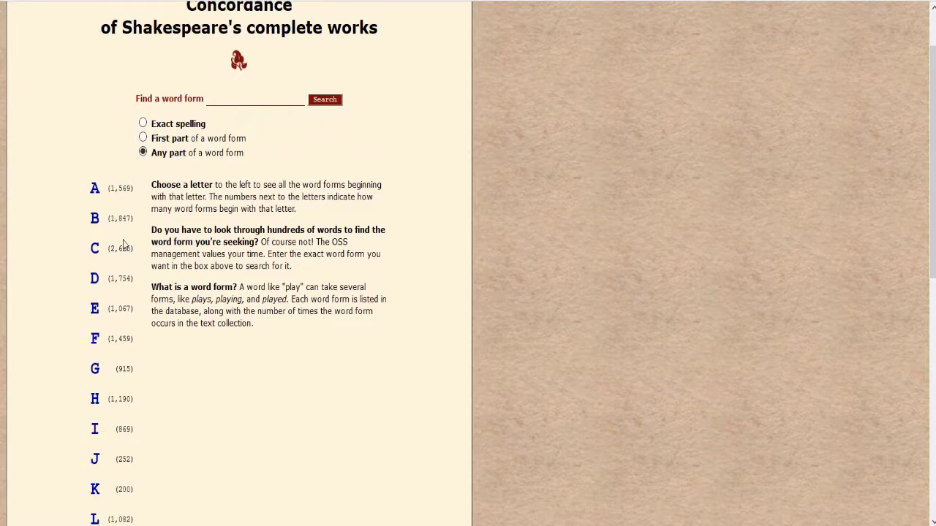
{"action": "scroll", "coordinate": [146, 356], "scroll_direction": "up", "scroll_amount": 1}
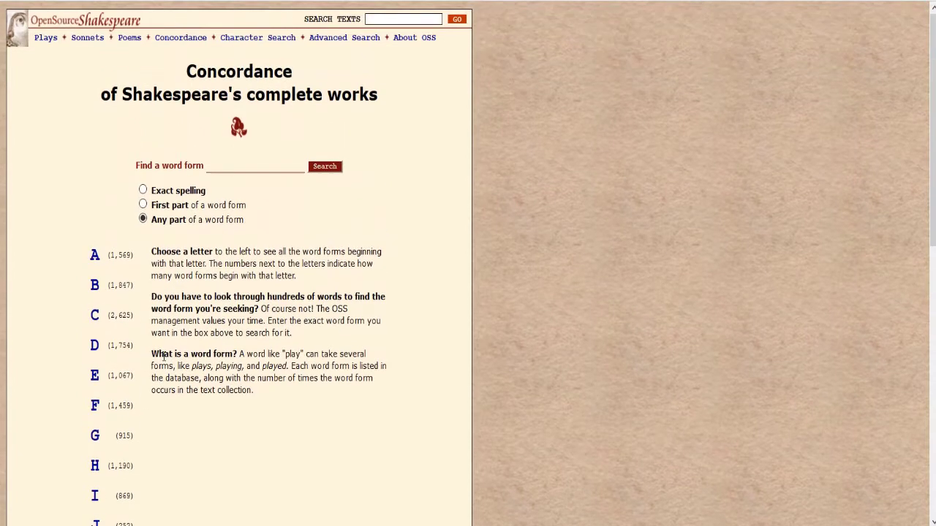
Step: Look up the exact word form 'honest' and list its 293 occurrences by work
{"action": "left_click", "coordinate": [143, 190]}
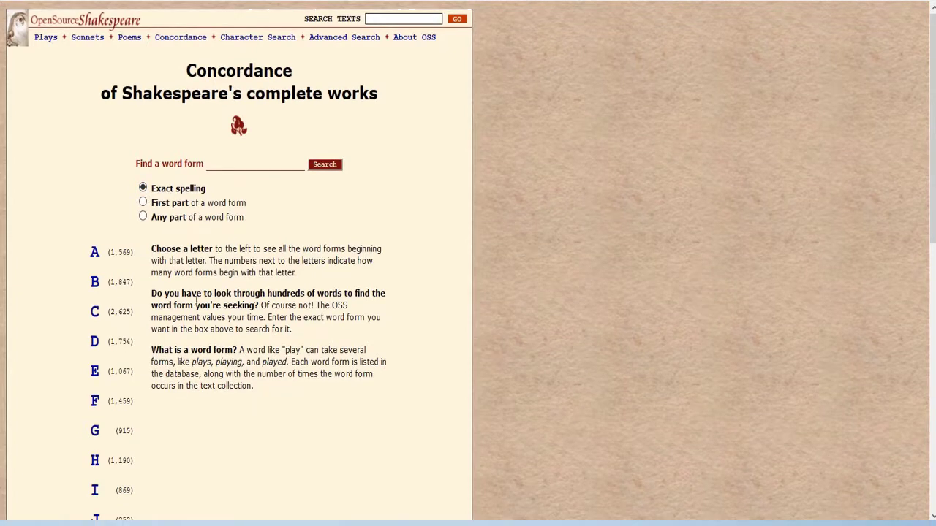
{"action": "left_click", "coordinate": [228, 162]}
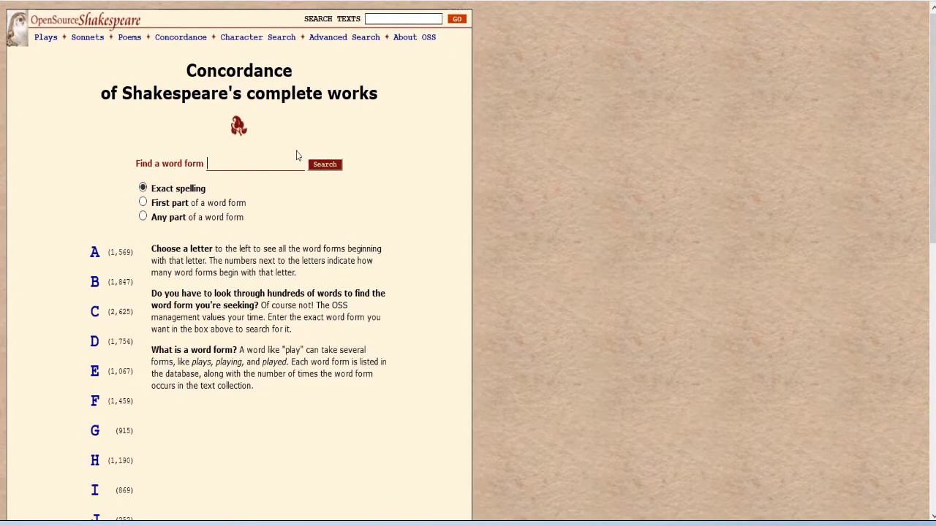
{"action": "type", "text": "honest"}
{"action": "left_click", "coordinate": [326, 164]}
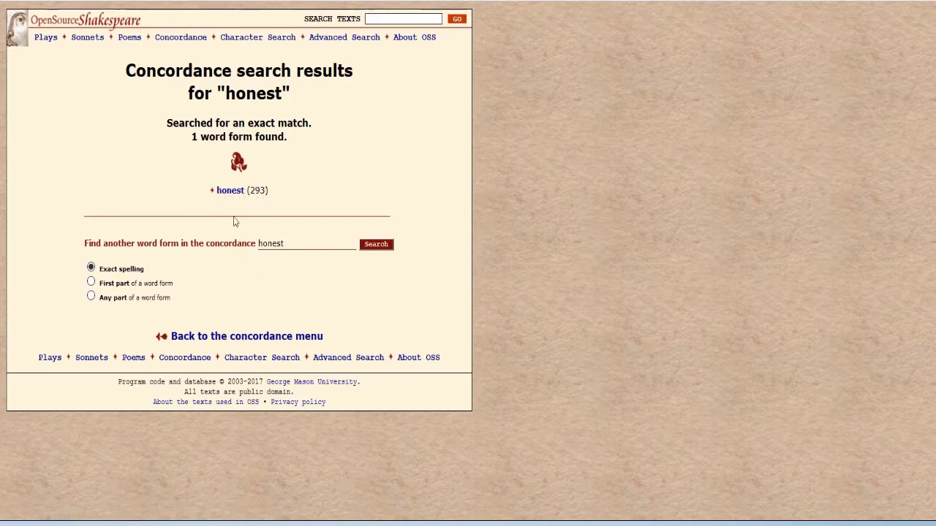
{"action": "left_click", "coordinate": [232, 198]}
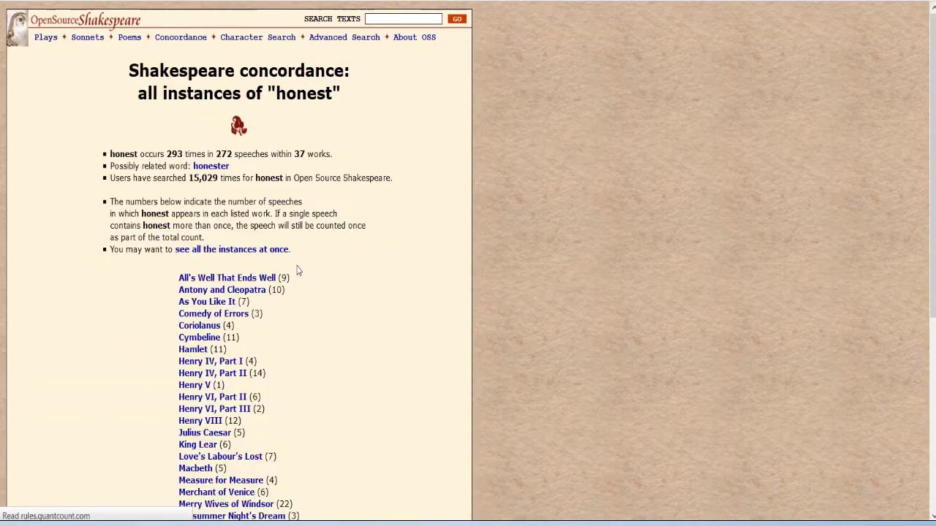
Step: Scroll the works list from All's Well That Ends Well (9) to Winter's Tale (14)
{"action": "scroll", "coordinate": [340, 211], "scroll_direction": "down", "scroll_amount": 1}
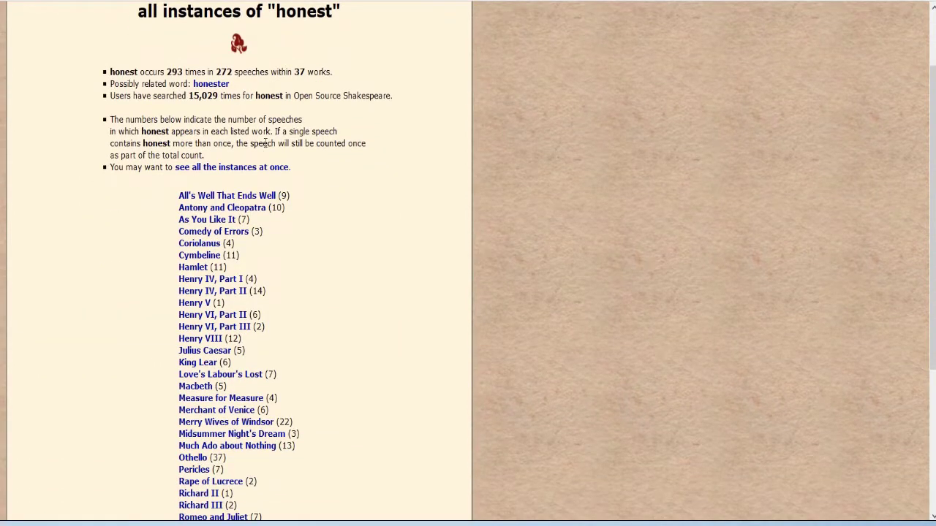
{"action": "scroll", "coordinate": [315, 183], "scroll_direction": "down", "scroll_amount": 2}
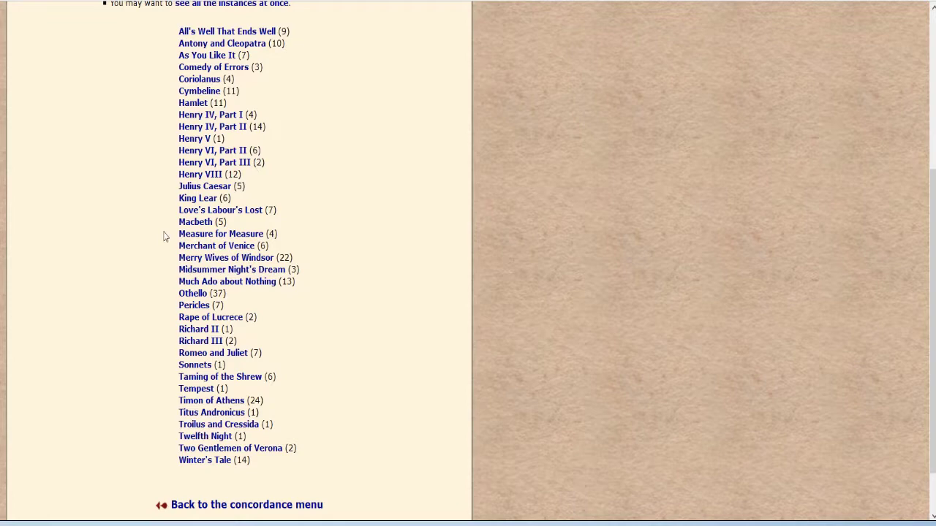
Step: Browse the 'honest' passages in Much Ado about Nothing, then return to the Concordance page
{"action": "left_click", "coordinate": [236, 284]}
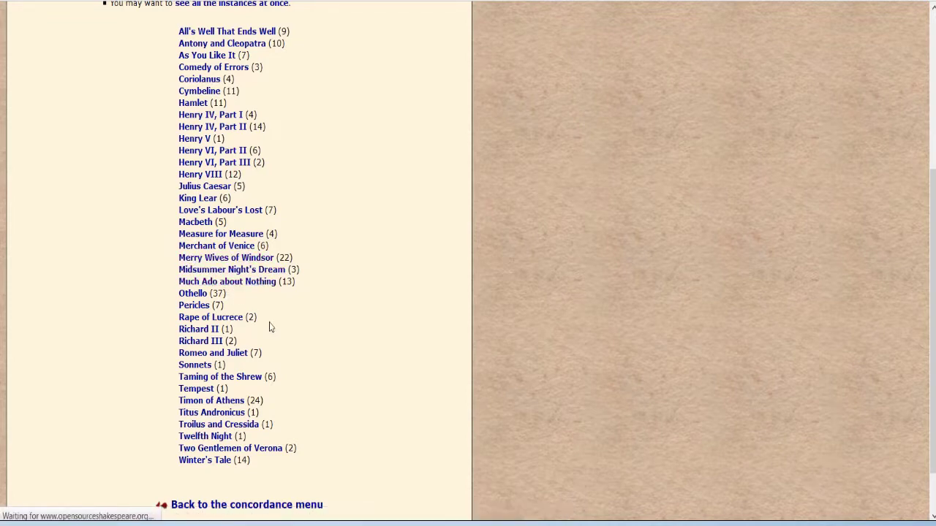
{"action": "scroll", "coordinate": [375, 153], "scroll_direction": "down", "scroll_amount": 5}
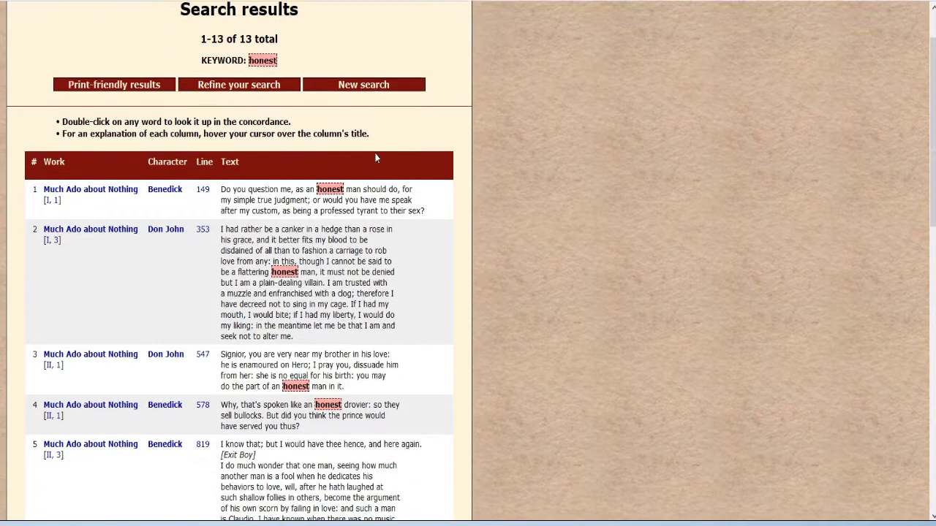
{"action": "scroll", "coordinate": [319, 228], "scroll_direction": "down", "scroll_amount": 6}
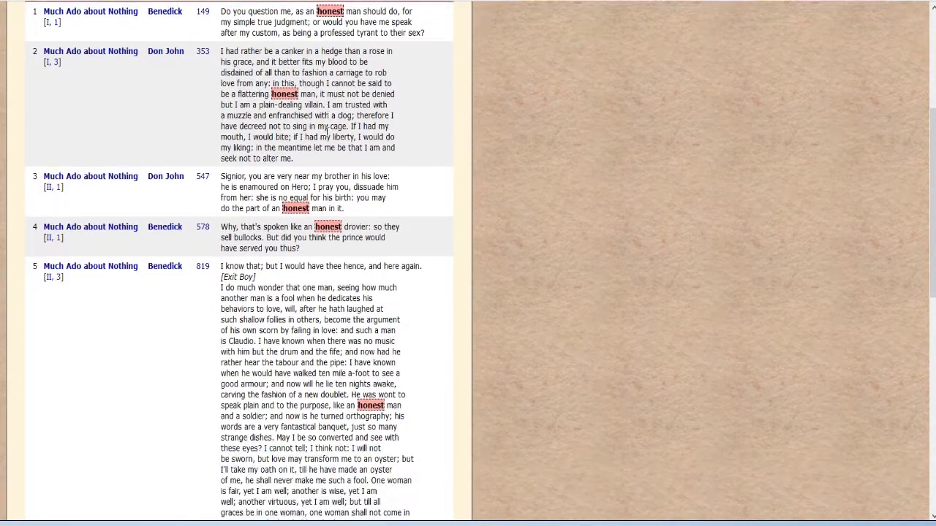
{"action": "scroll", "coordinate": [320, 228], "scroll_direction": "down", "scroll_amount": 4}
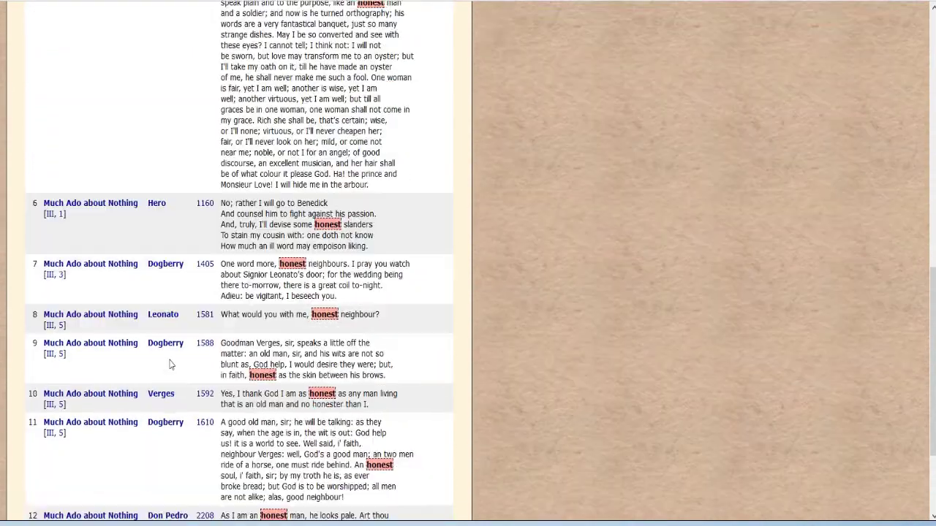
{"action": "scroll", "coordinate": [169, 365], "scroll_direction": "down", "scroll_amount": 3}
{"action": "scroll", "coordinate": [264, 367], "scroll_direction": "up", "scroll_amount": 20}
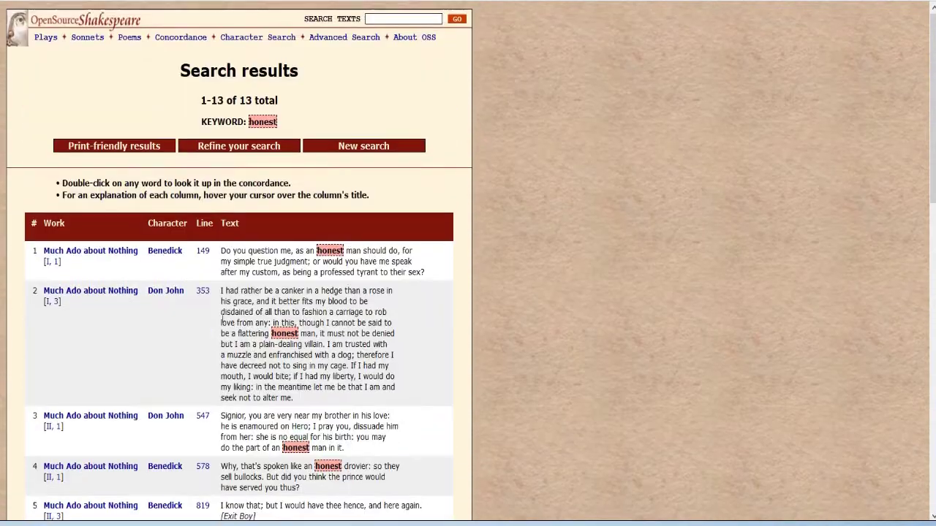
{"action": "left_click", "coordinate": [56, 267]}
{"action": "scroll", "coordinate": [295, 318], "scroll_direction": "down", "scroll_amount": 2}
{"action": "scroll", "coordinate": [296, 323], "scroll_direction": "down", "scroll_amount": 15}
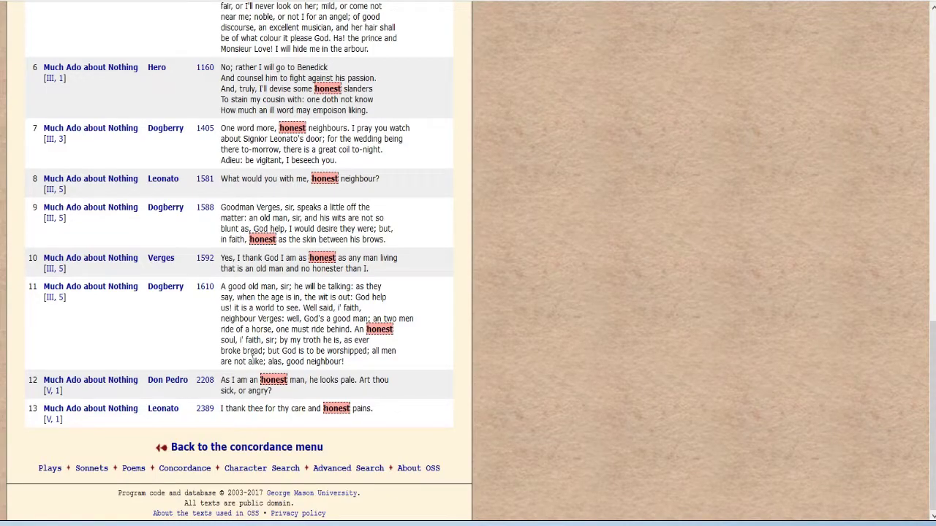
{"action": "key", "text": "alt+Left"}
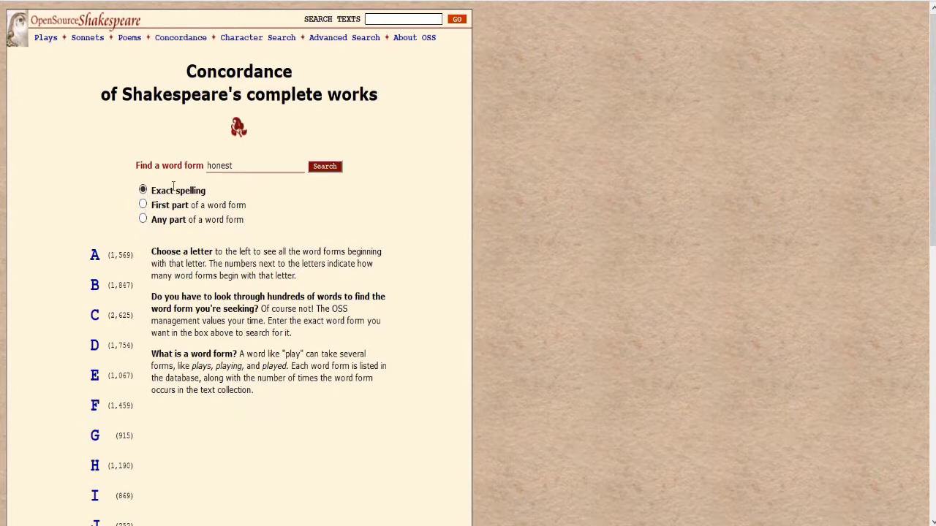
Step: Search 'honest' with 'Any part of a word form', giving 13 forms from dishonest to under-honest
{"action": "left_click", "coordinate": [144, 221]}
{"action": "left_click", "coordinate": [324, 167]}
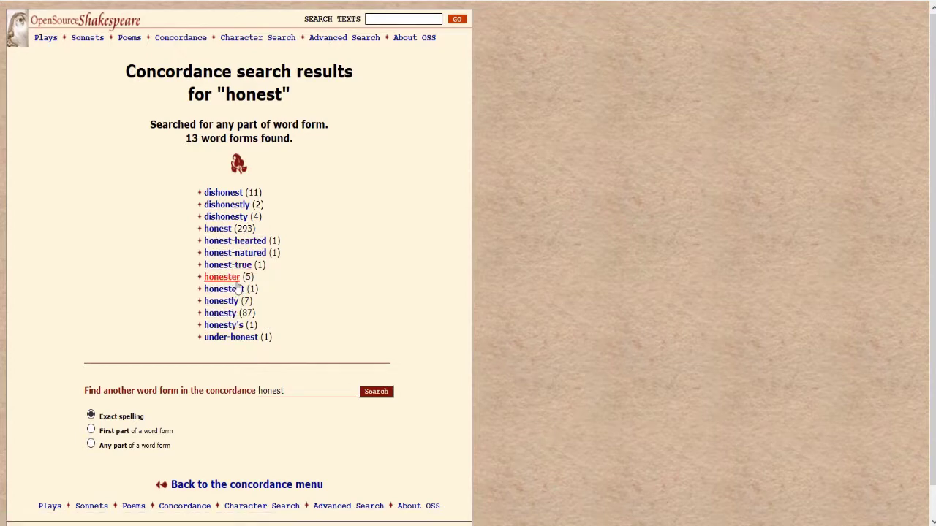
Step: Open the 'honesty' entry and show its passages in Much Ado about Nothing
{"action": "left_click", "coordinate": [228, 314]}
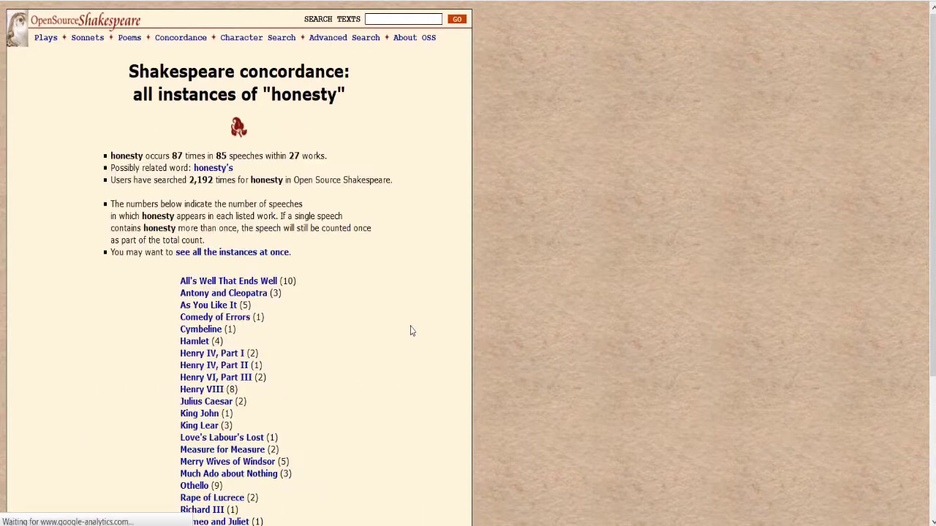
{"action": "scroll", "coordinate": [223, 268], "scroll_direction": "down", "scroll_amount": 1}
{"action": "scroll", "coordinate": [223, 268], "scroll_direction": "down", "scroll_amount": 3}
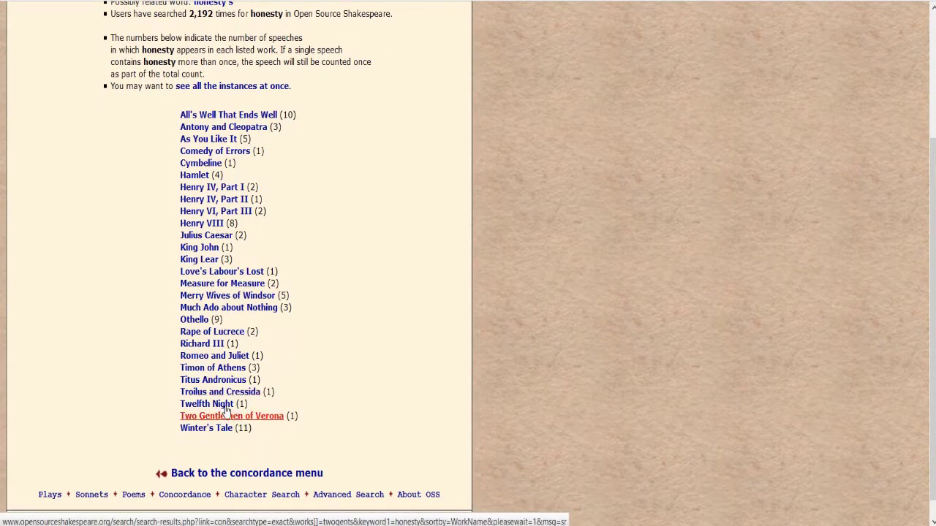
{"action": "left_click", "coordinate": [229, 308]}
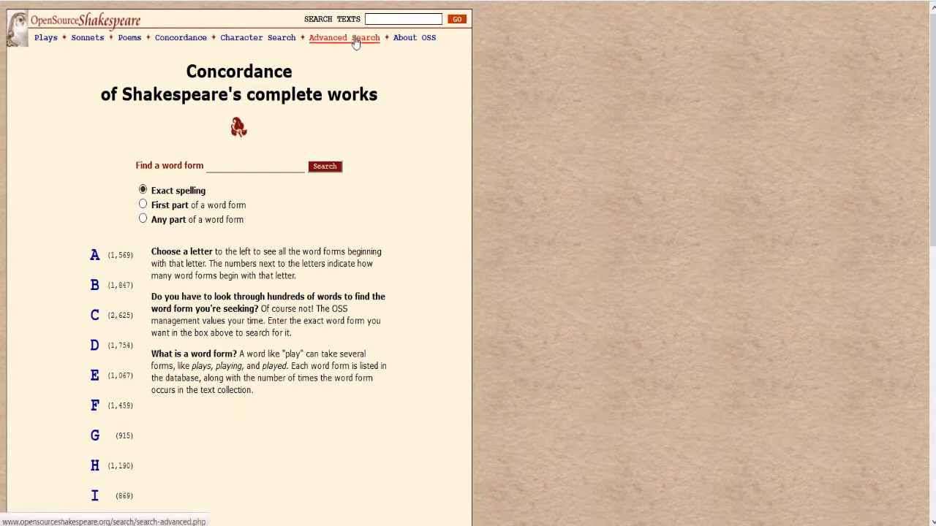
Step: Open Advanced Search and select Much Ado about Nothing in the Works list
{"action": "left_click", "coordinate": [353, 37]}
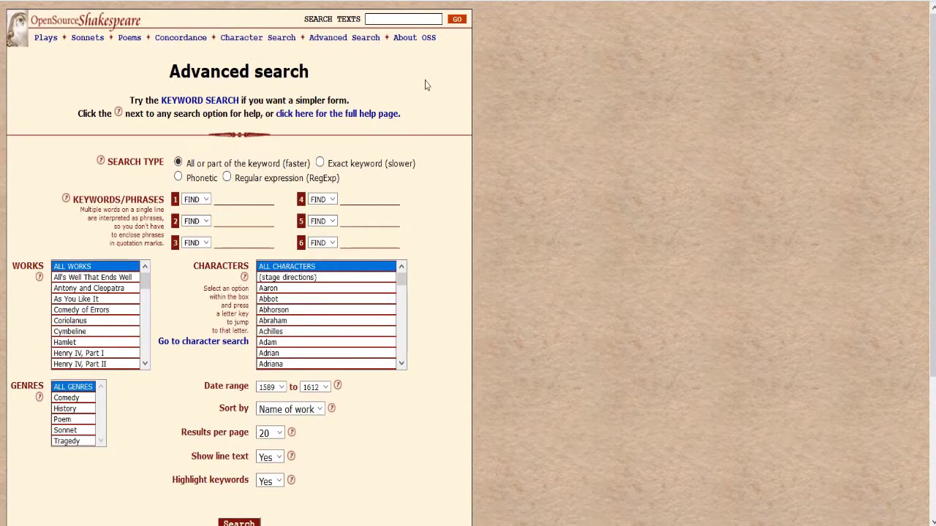
{"action": "scroll", "coordinate": [123, 314], "scroll_direction": "down", "scroll_amount": 5}
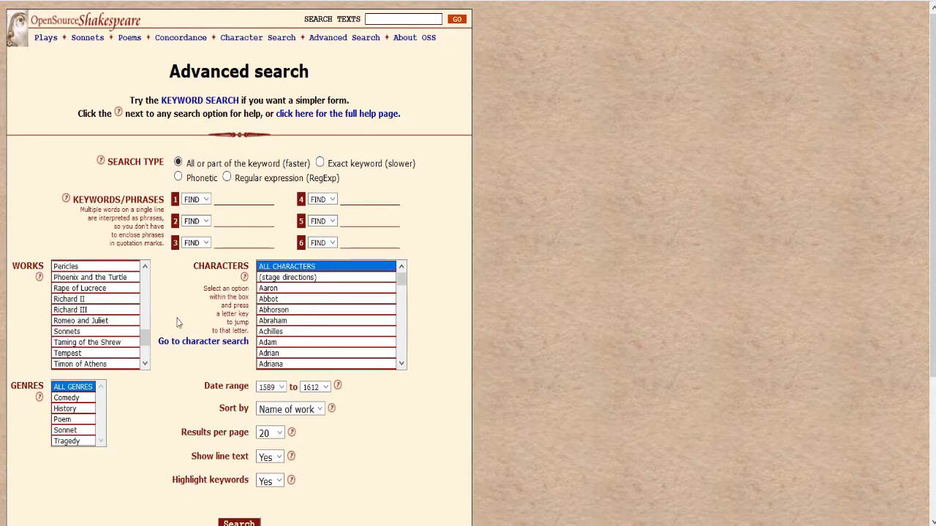
{"action": "scroll", "coordinate": [87, 282], "scroll_direction": "up", "scroll_amount": 5}
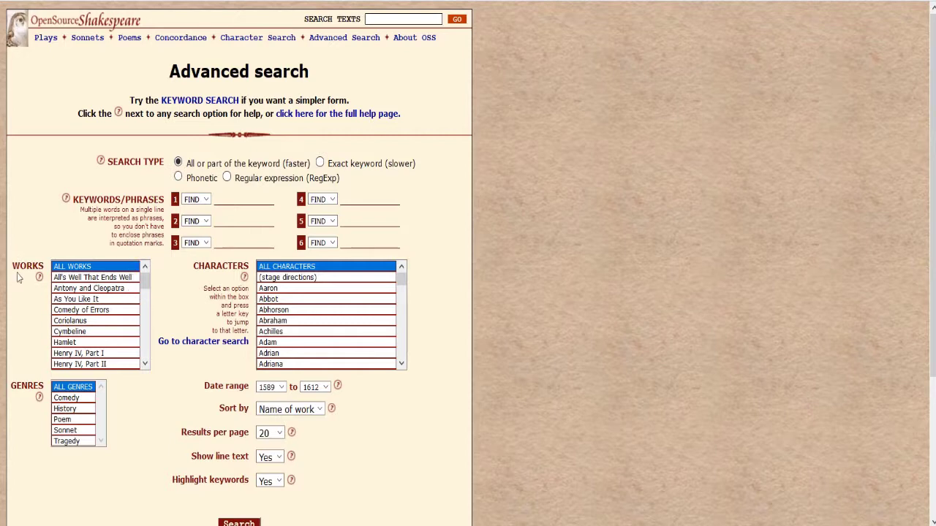
{"action": "left_click_drag", "start_coordinate": [145, 287], "coordinate": [152, 329]}
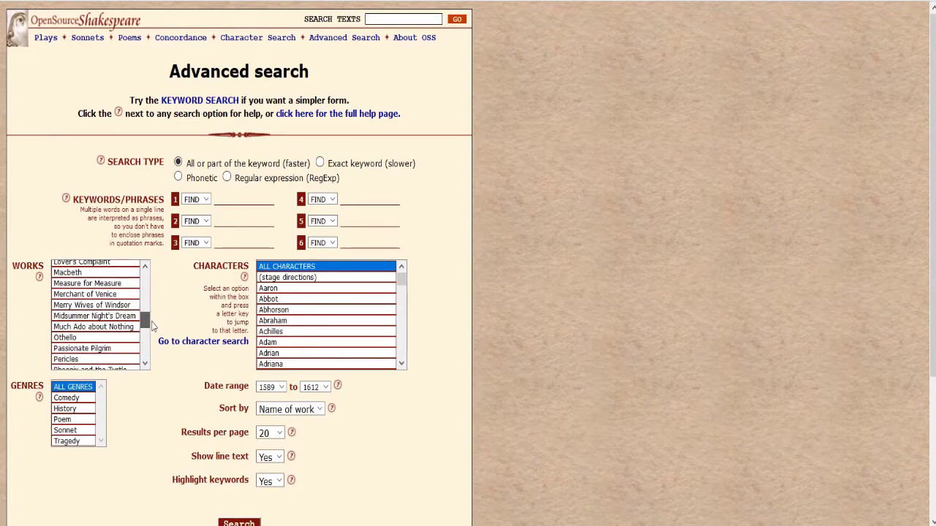
{"action": "left_click", "coordinate": [111, 327]}
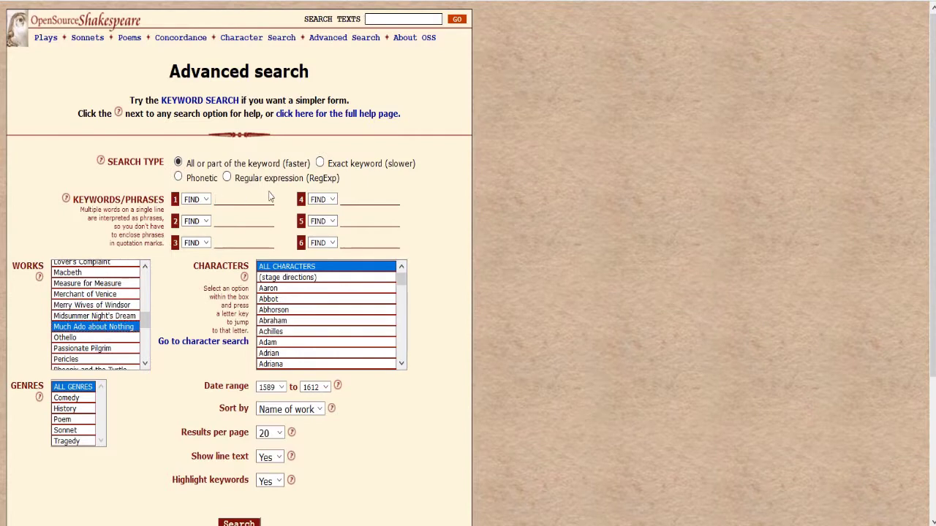
Step: Enter 'honest' as keyword 1 and submit, getting 18 results
{"action": "type", "text": "honest"}
{"action": "scroll", "coordinate": [341, 359], "scroll_direction": "down", "scroll_amount": 2}
{"action": "scroll", "coordinate": [348, 450], "scroll_direction": "down", "scroll_amount": 3}
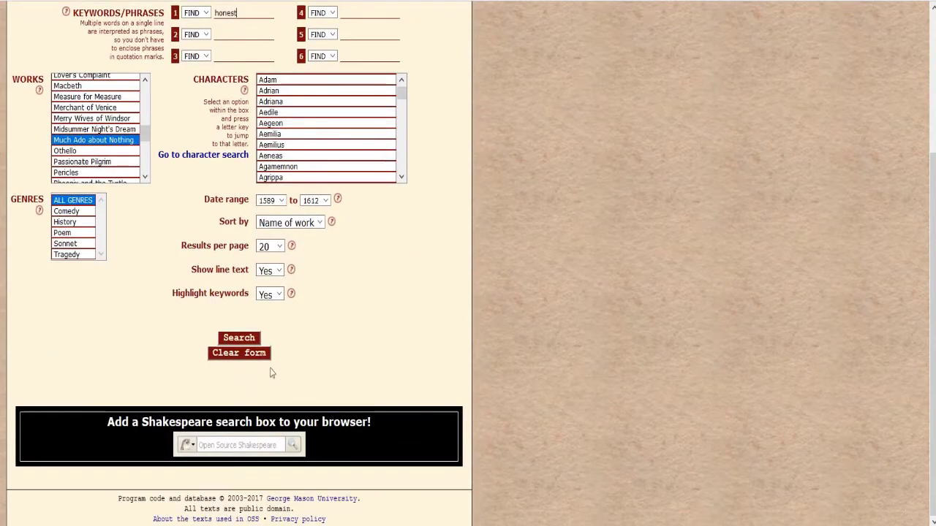
{"action": "key", "text": "Return"}
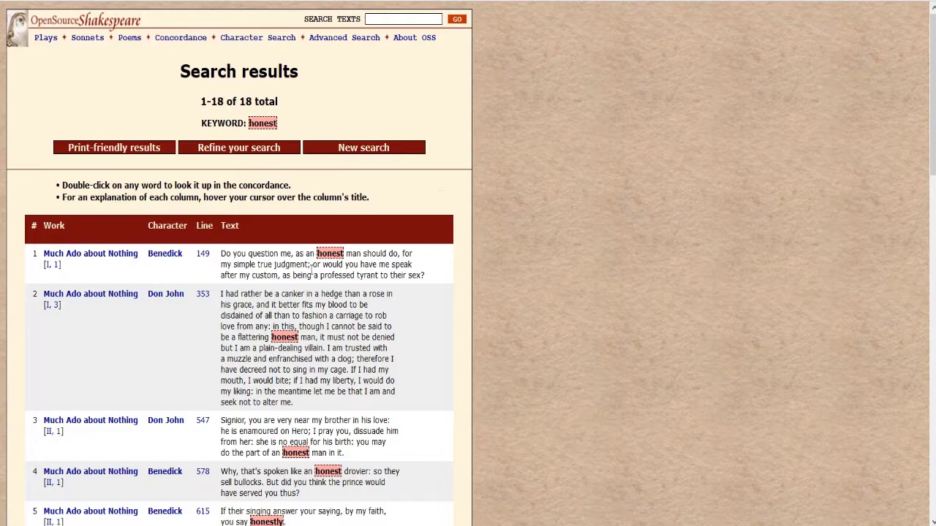
Step: Scroll through all 18 hits, from Benedick's line 149 to Leonato's line 2389
{"action": "scroll", "coordinate": [220, 191], "scroll_direction": "down", "scroll_amount": 3}
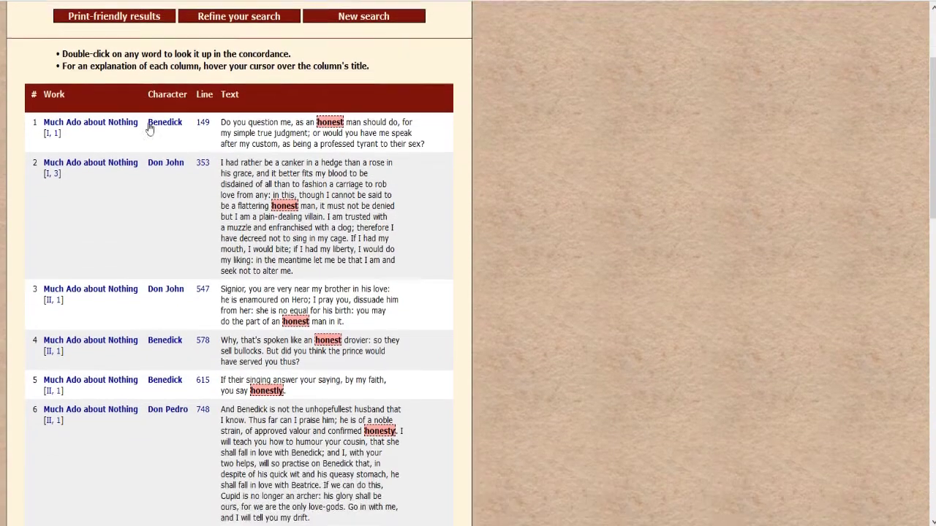
{"action": "scroll", "coordinate": [237, 270], "scroll_direction": "down", "scroll_amount": 5}
{"action": "scroll", "coordinate": [285, 224], "scroll_direction": "up", "scroll_amount": 8}
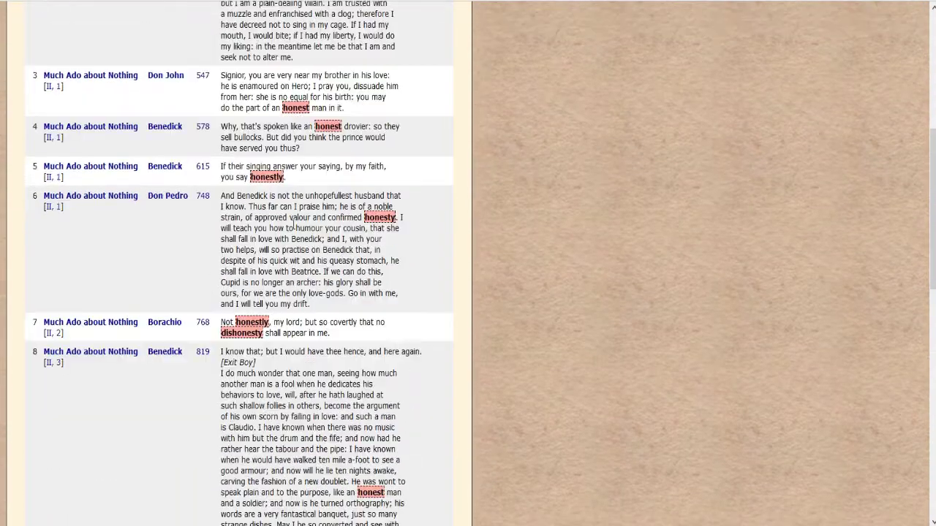
{"action": "scroll", "coordinate": [285, 211], "scroll_direction": "down", "scroll_amount": 1}
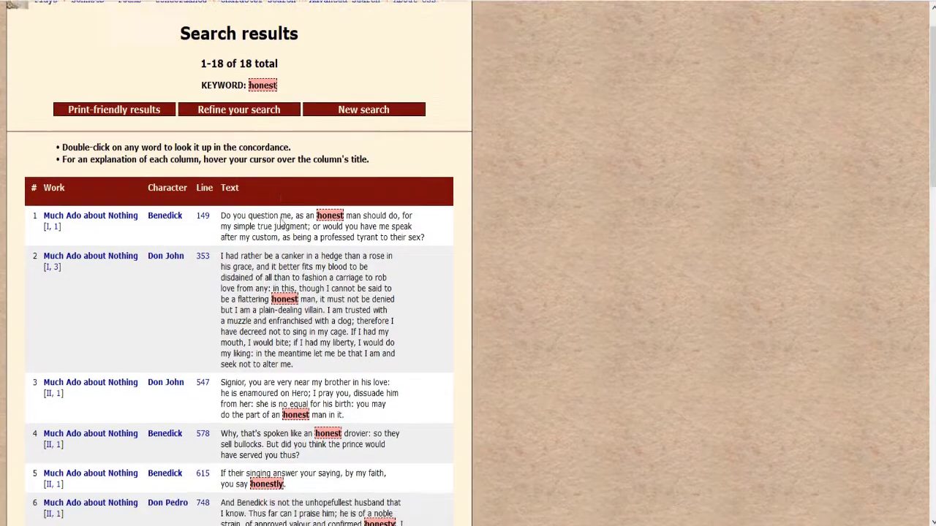
{"action": "scroll", "coordinate": [245, 144], "scroll_direction": "down", "scroll_amount": 2}
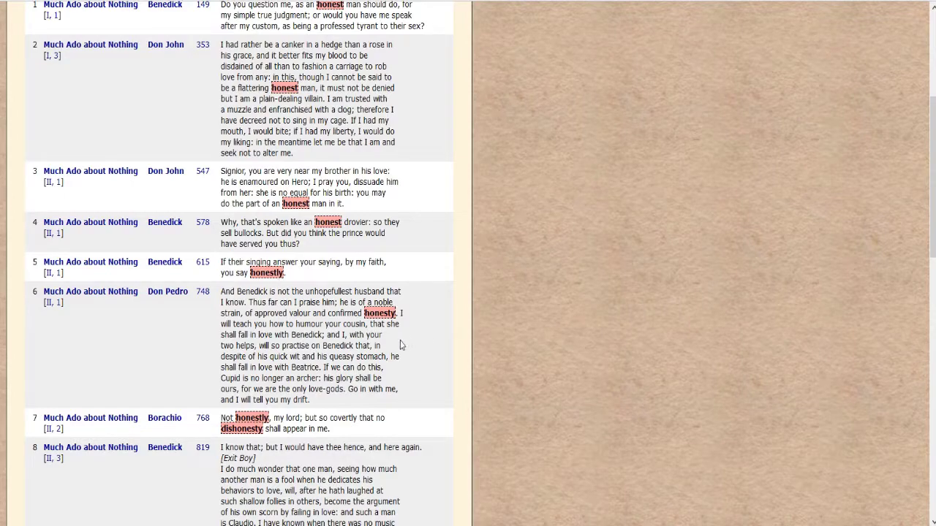
{"action": "scroll", "coordinate": [398, 344], "scroll_direction": "down", "scroll_amount": 1}
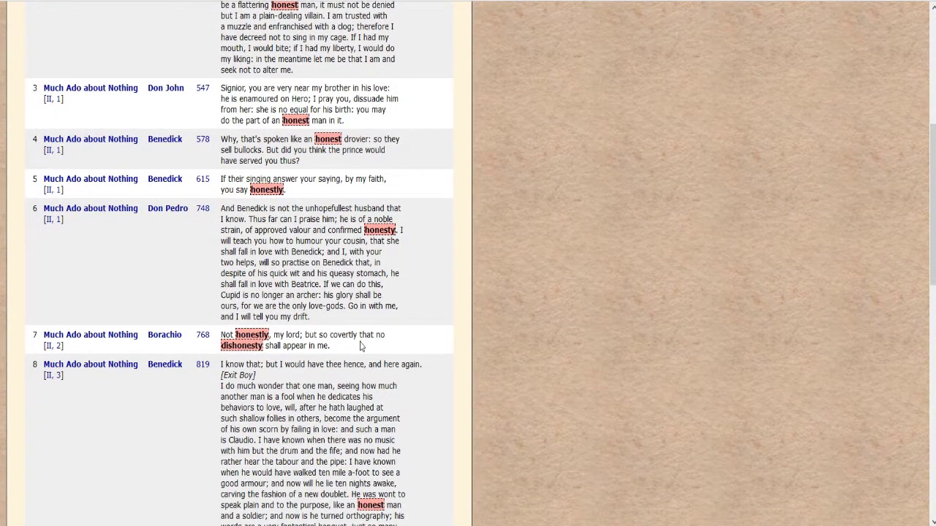
{"action": "scroll", "coordinate": [364, 346], "scroll_direction": "down", "scroll_amount": 5}
{"action": "scroll", "coordinate": [364, 346], "scroll_direction": "down", "scroll_amount": 4}
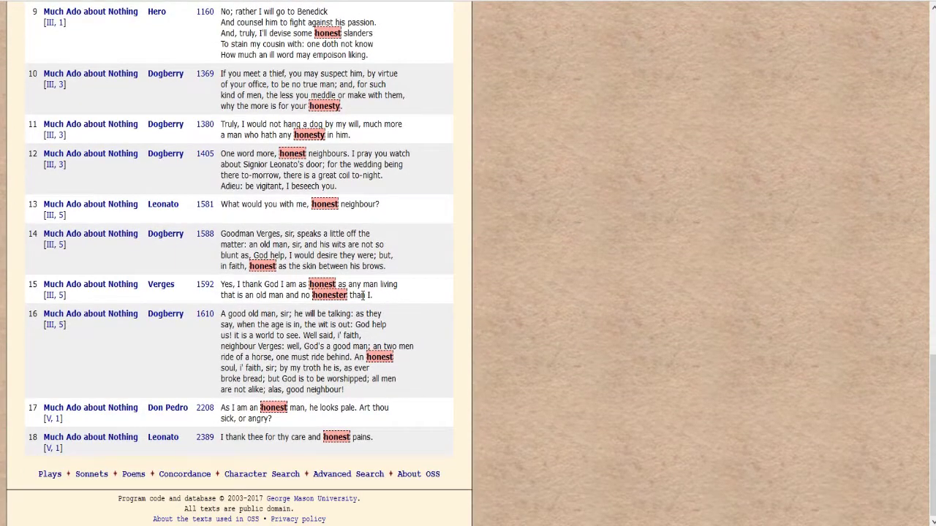
{"action": "scroll", "coordinate": [304, 315], "scroll_direction": "up", "scroll_amount": 10}
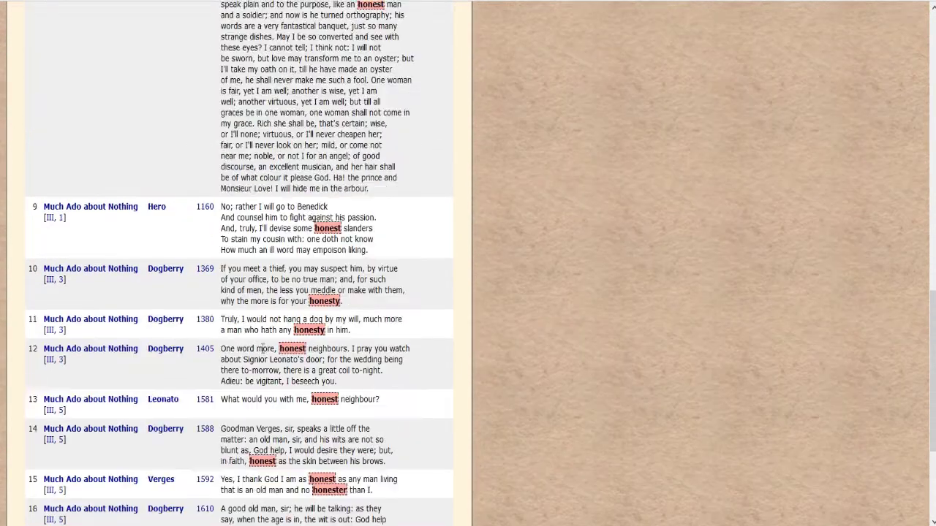